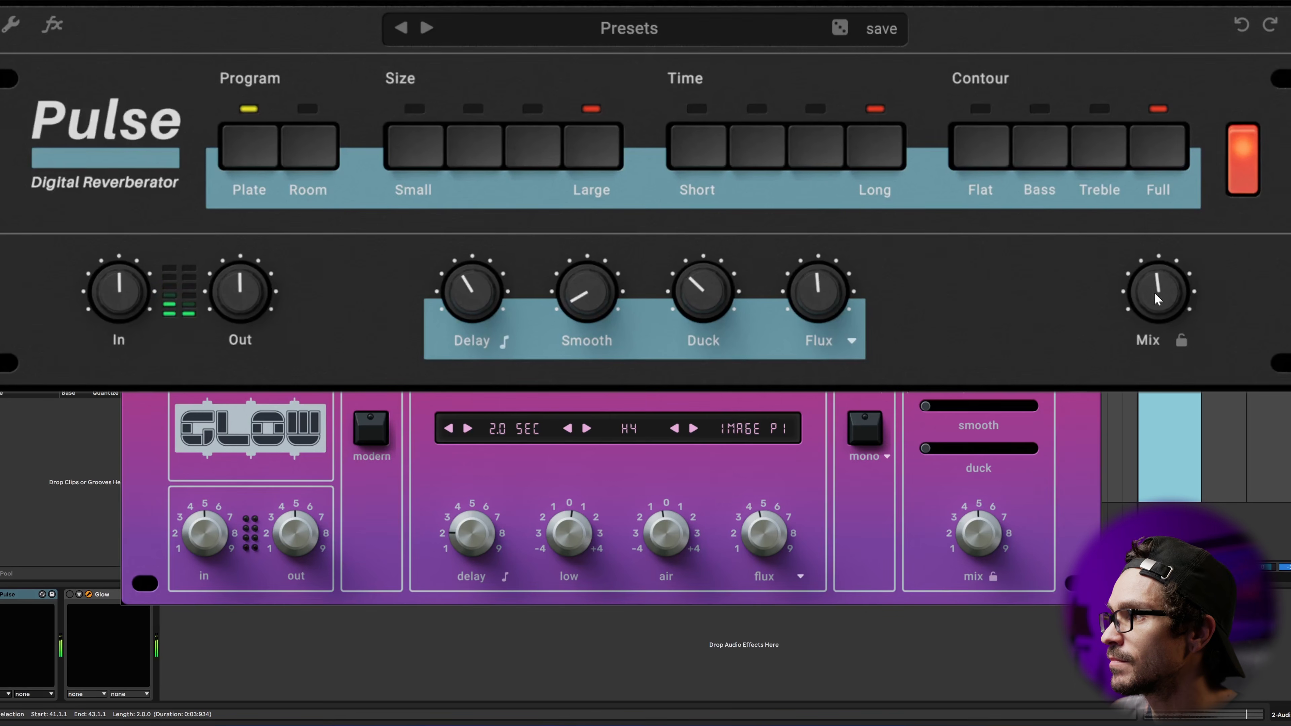
Step: Raise Pulse's Flux amount, switch its modulation mode to Ensemble, and adjust the Ensemble amount
drag(824, 303, 848, 260)
click(851, 342)
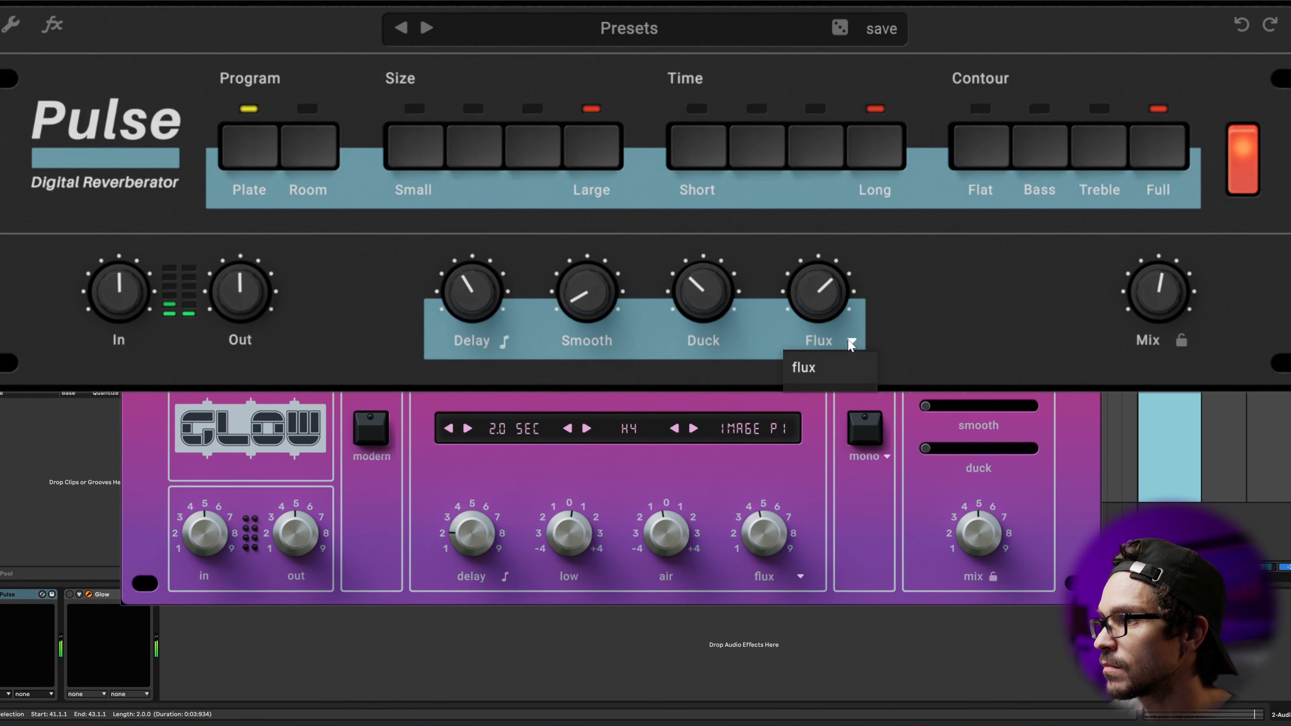
click(818, 386)
drag(824, 293, 836, 259)
mouse_move(806, 305)
mouse_down()
mouse_move(826, 258)
mouse_move(811, 326)
mouse_up()
Step: Return Pulse's modulation mode to Flux and adjust its amount
click(858, 339)
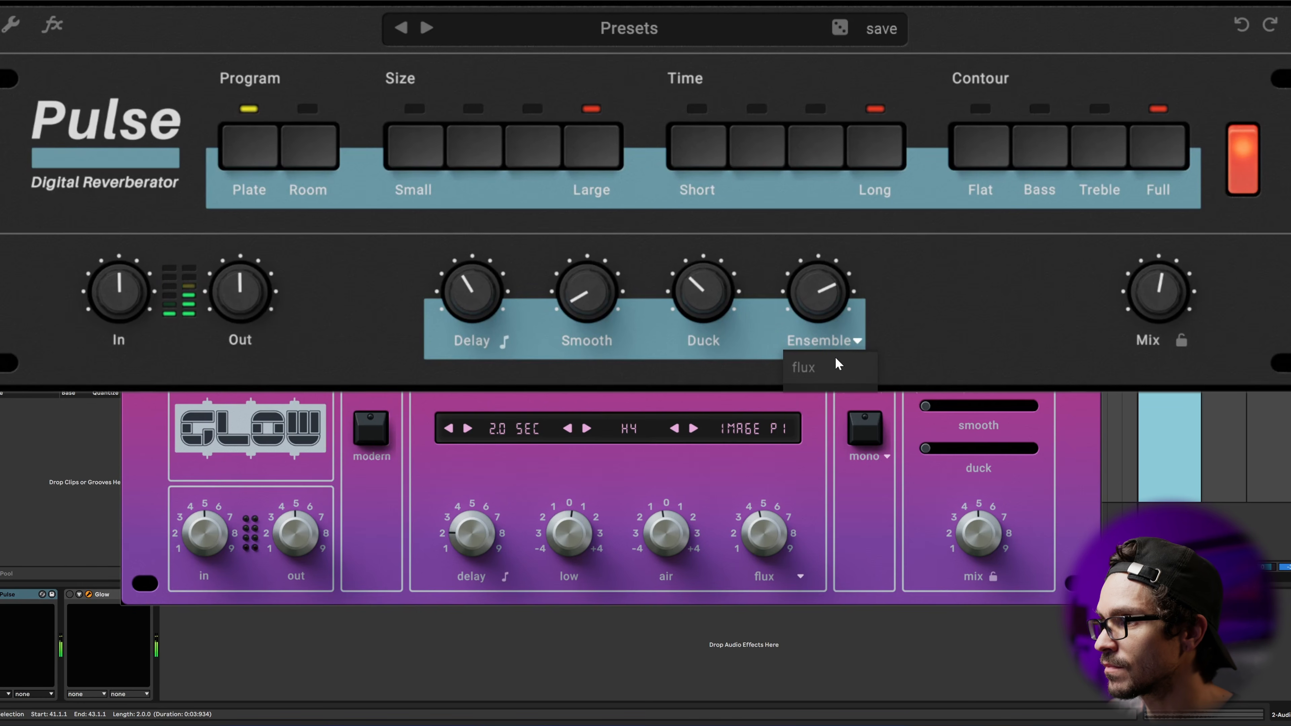
drag(823, 299, 825, 278)
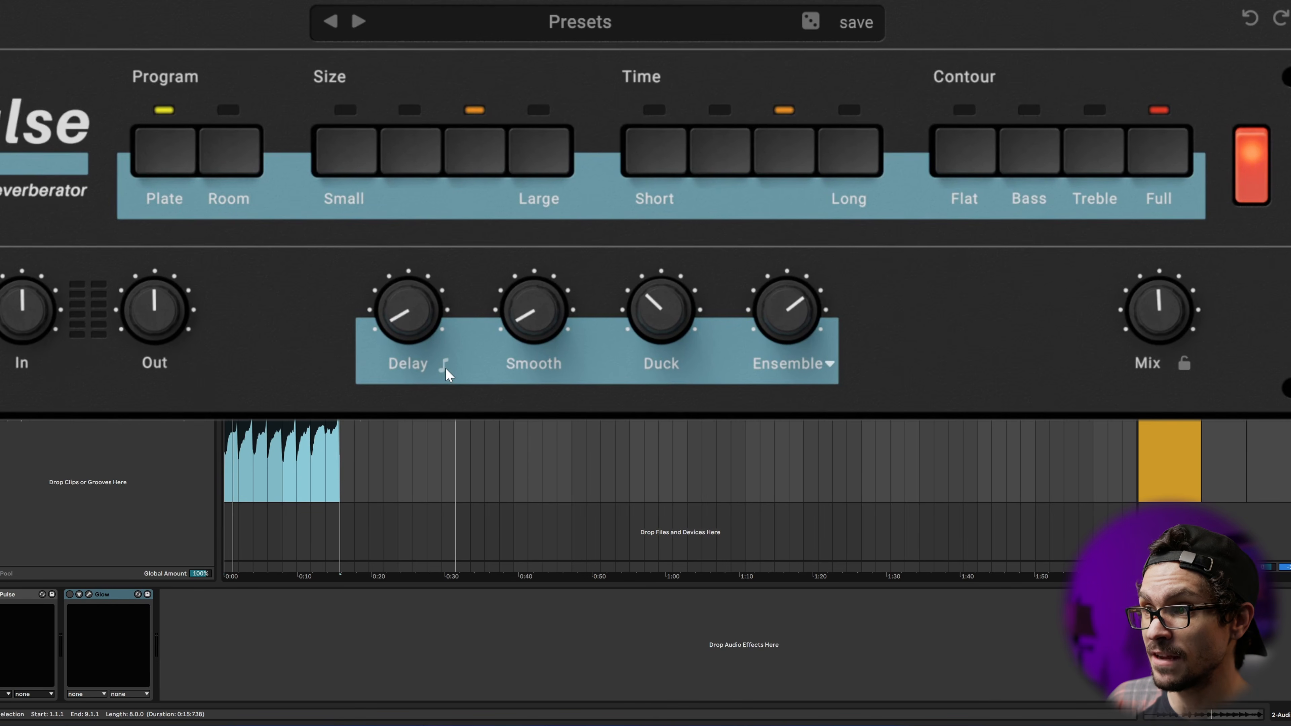
Step: Open Glow's effects section and, during playback, lower the width crossover to 322 Hz and raise it to 6.4 kHz
mouse_move(423, 330)
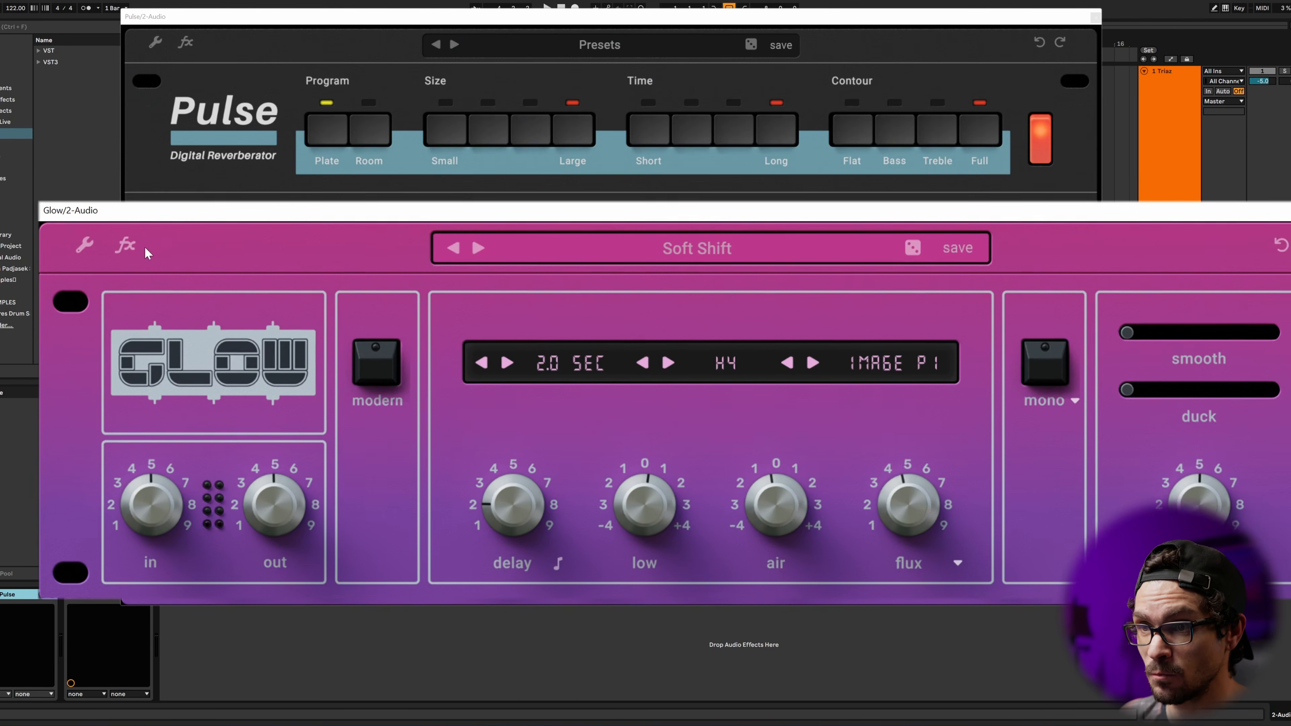
click(121, 239)
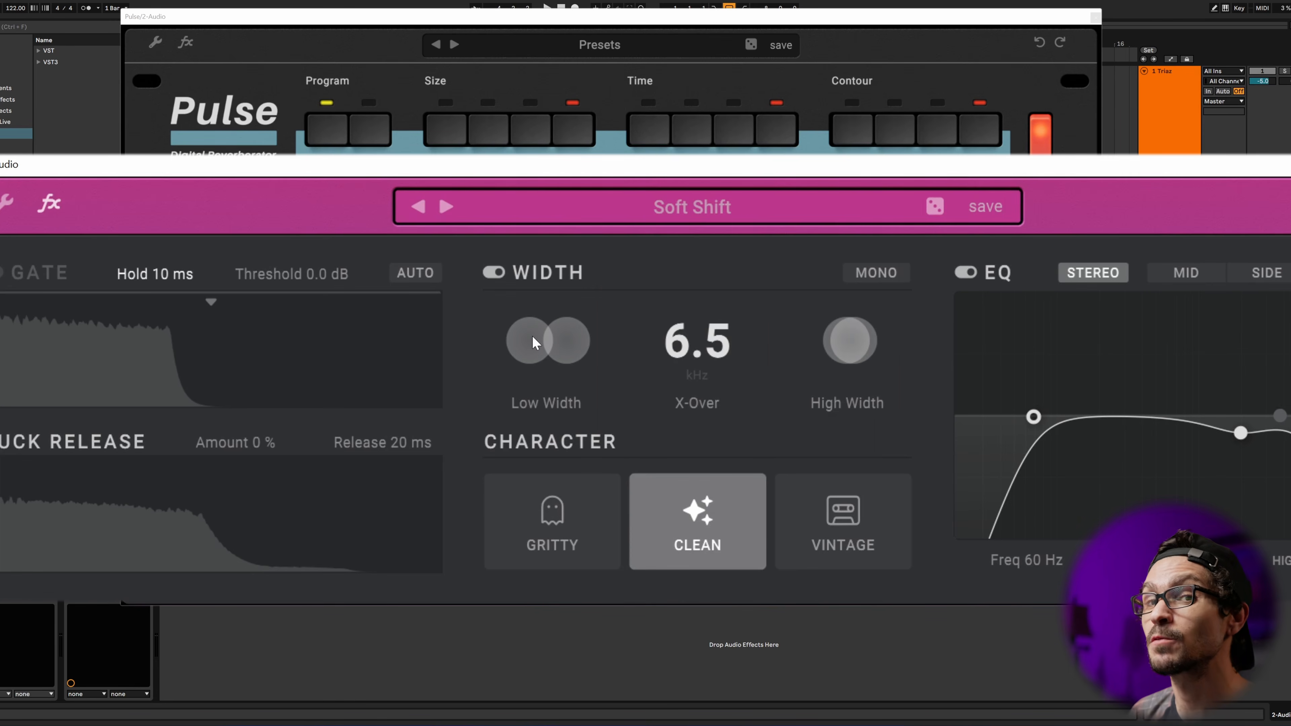
key(space)
drag(712, 341, 697, 461)
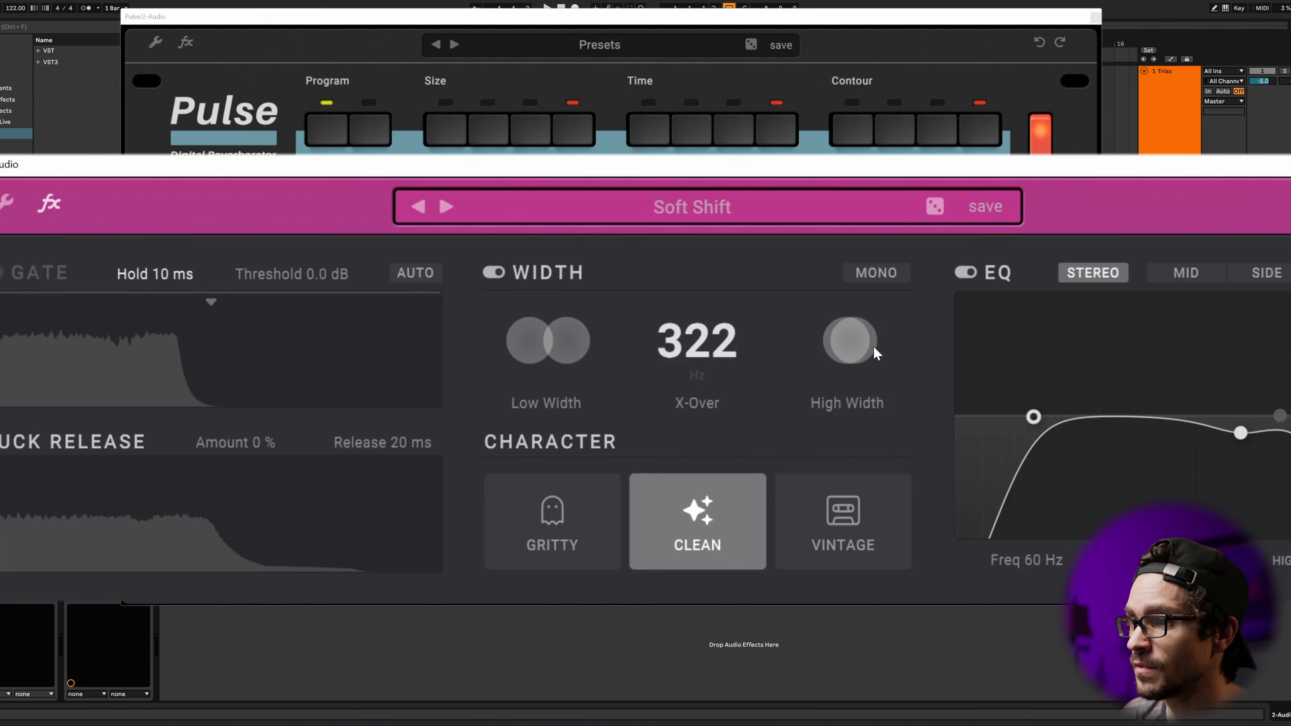
drag(701, 351, 722, 231)
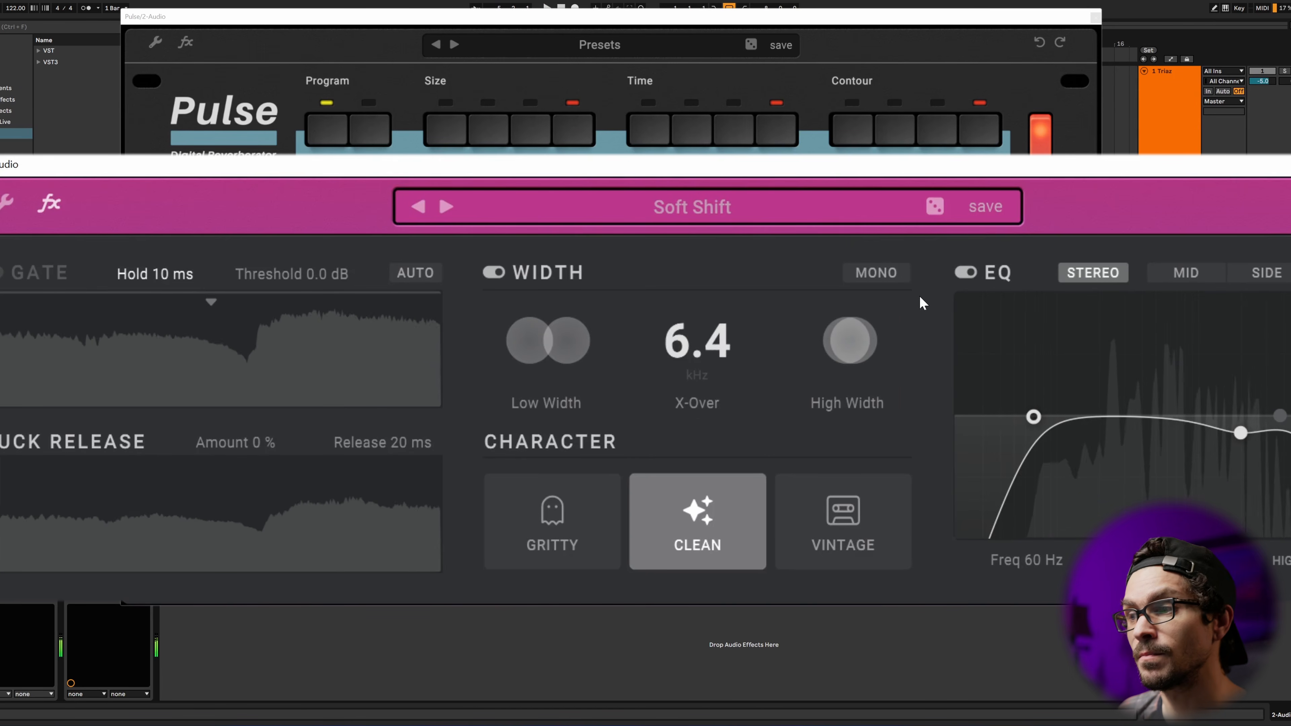
key(space)
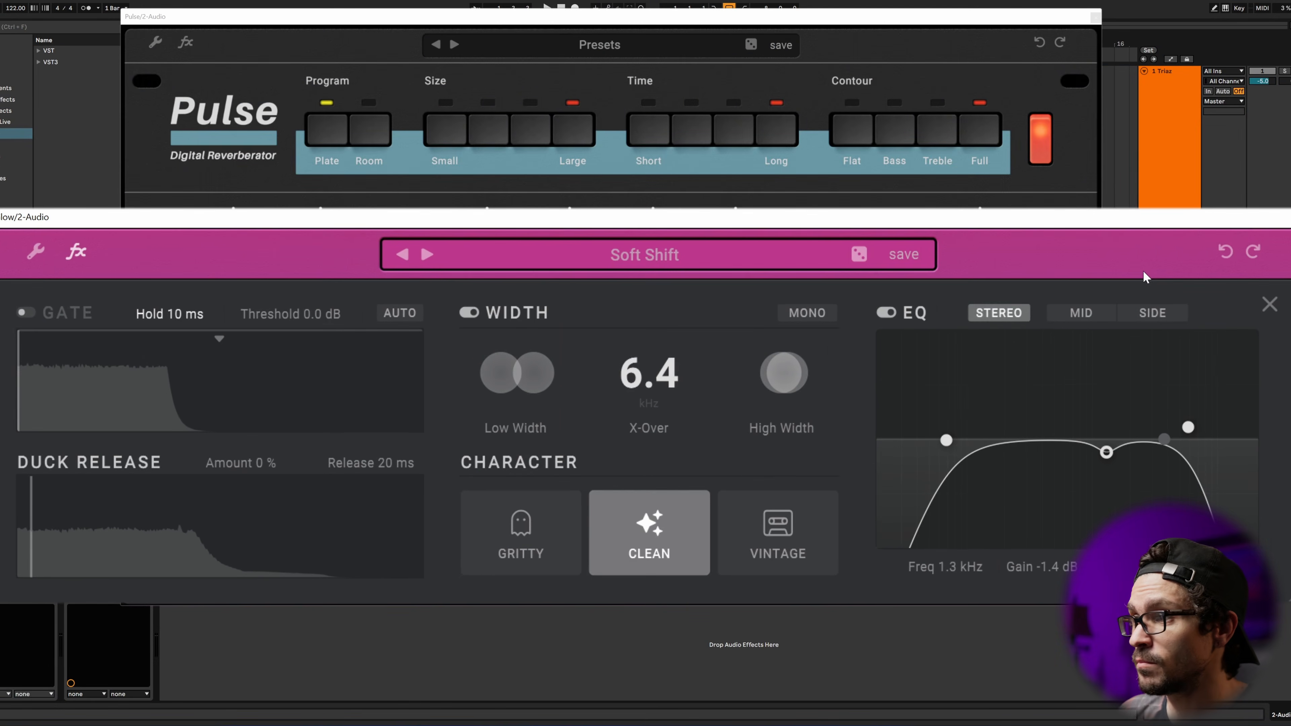
Step: Look through Glow's Mid and Side EQ modes and return to Stereo
click(1091, 316)
click(1164, 311)
click(1008, 314)
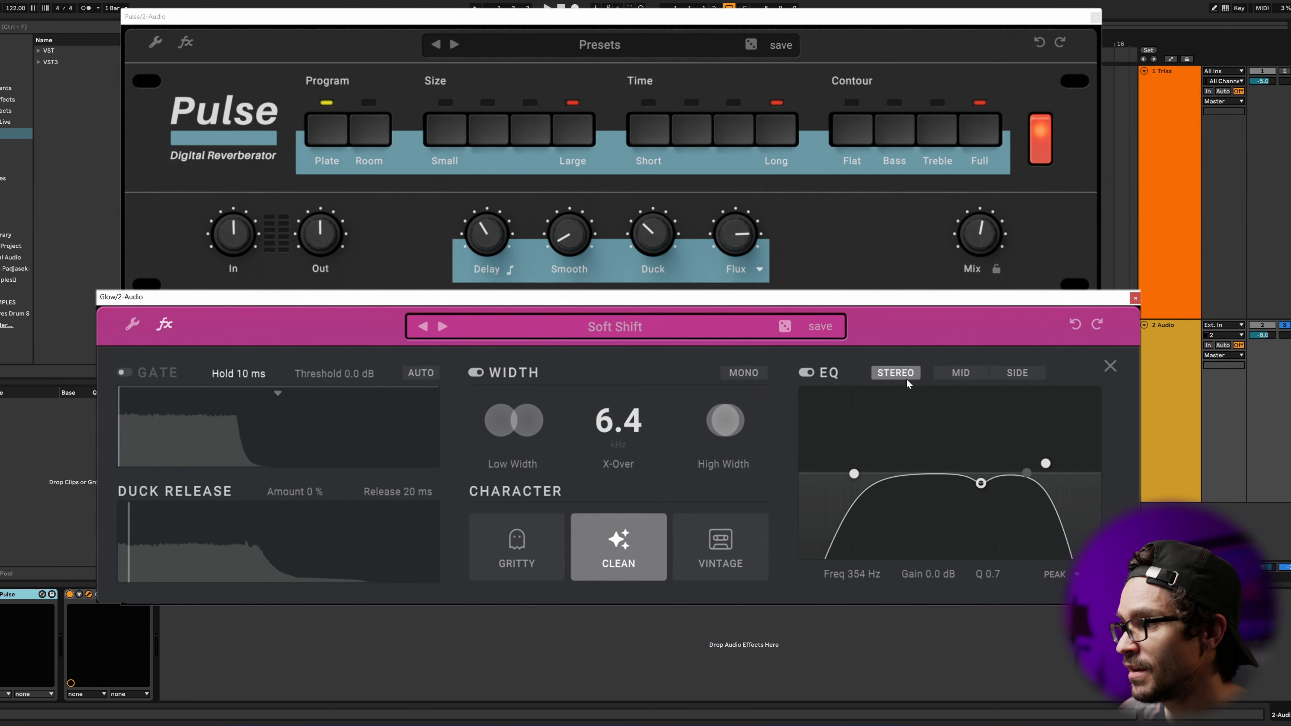
Step: Keep Peak as the filter type of Glow's EQ band, narrow its Q to 8.0 and widen it to about 3
click(1030, 575)
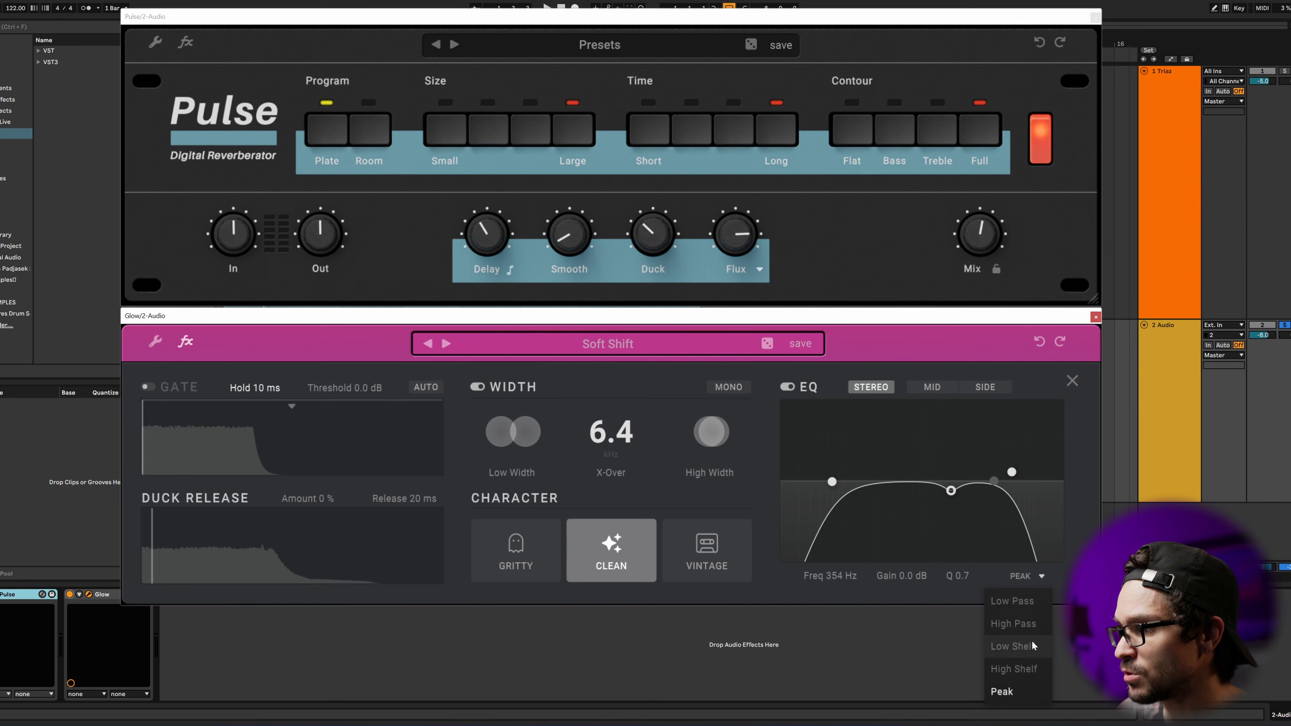
click(1013, 692)
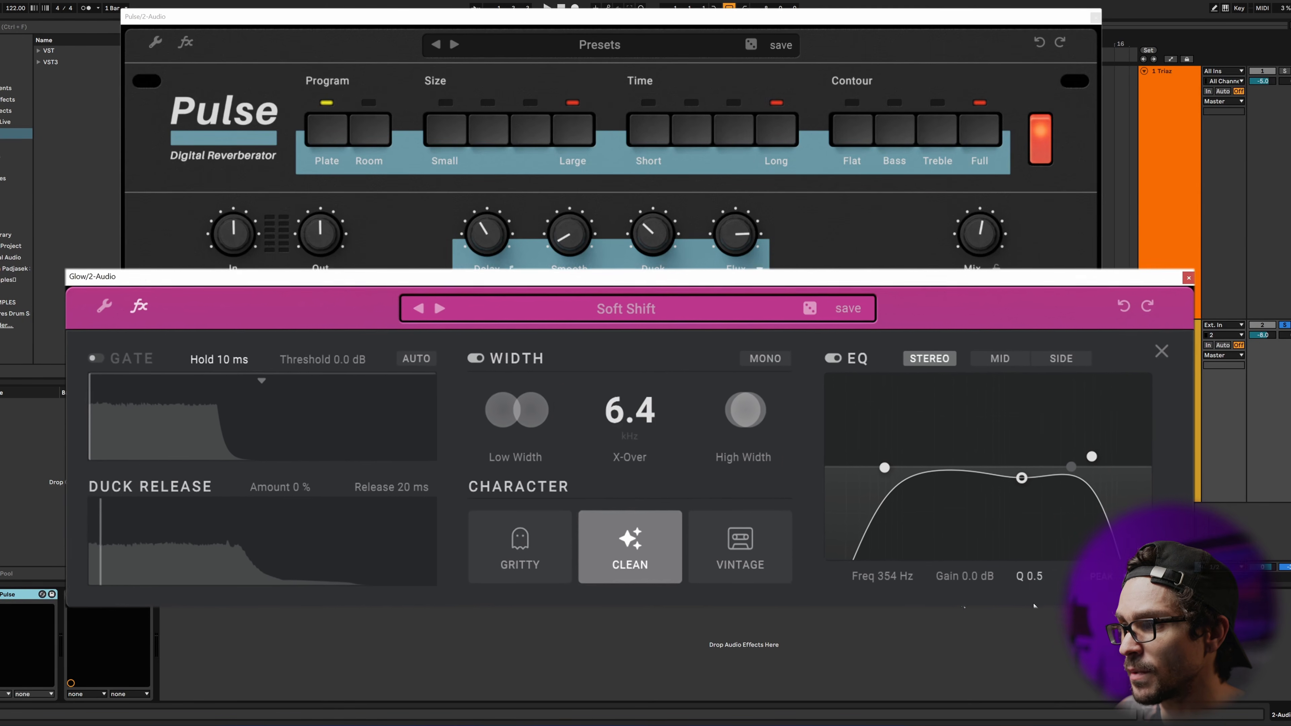
scroll(1098, 465, down, 4)
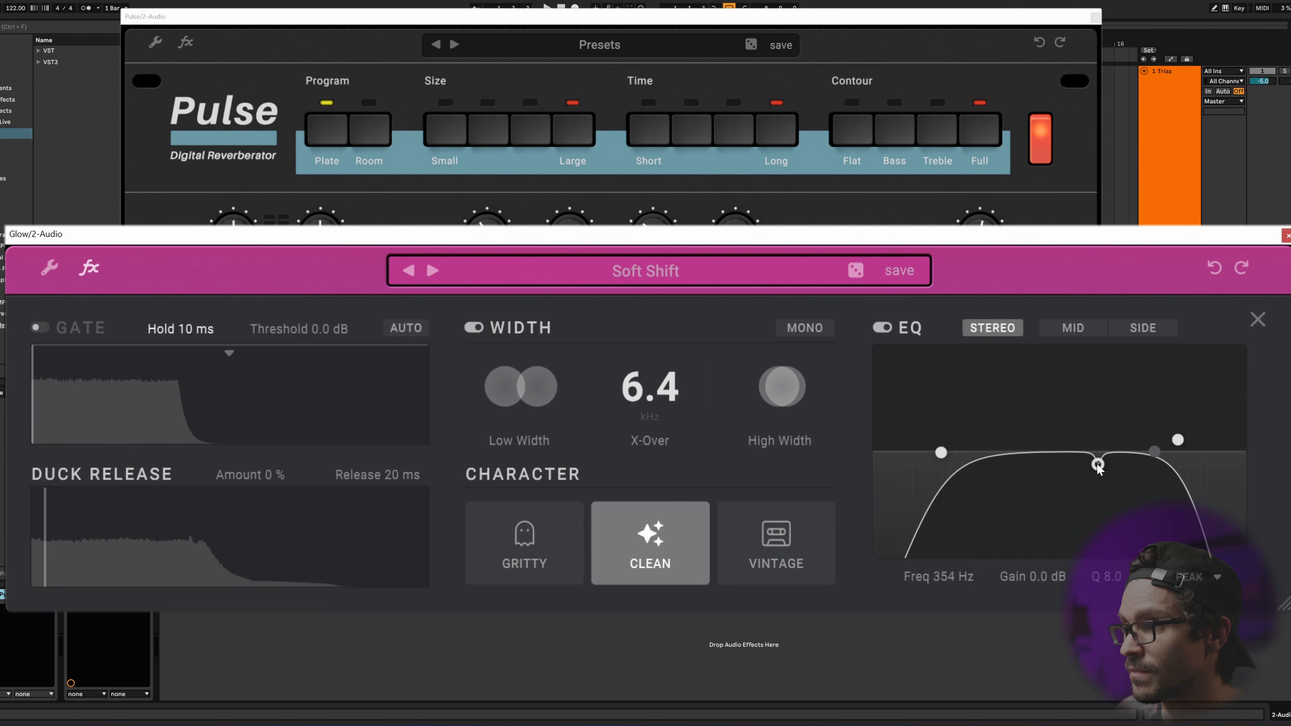
scroll(1098, 465, down, 5)
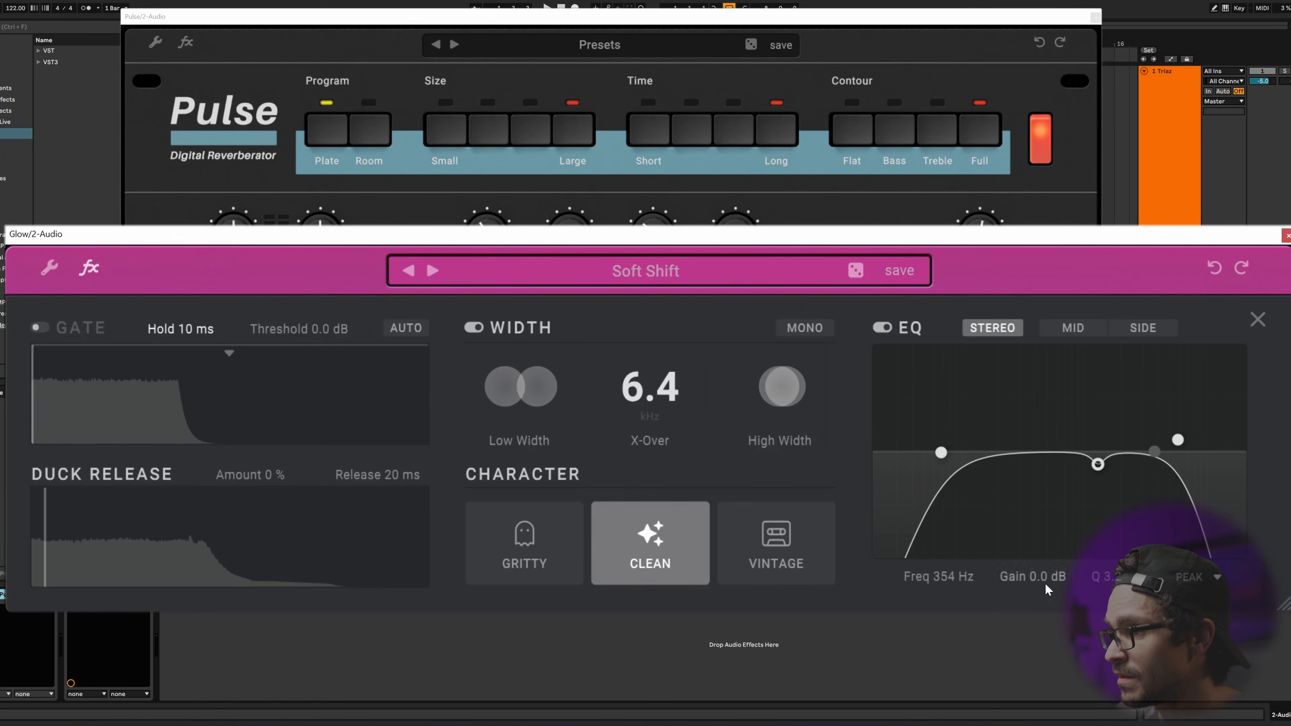
Step: Cut Glow's peak EQ band by about 3.8 dB at about 608 Hz
drag(1035, 580, 904, 614)
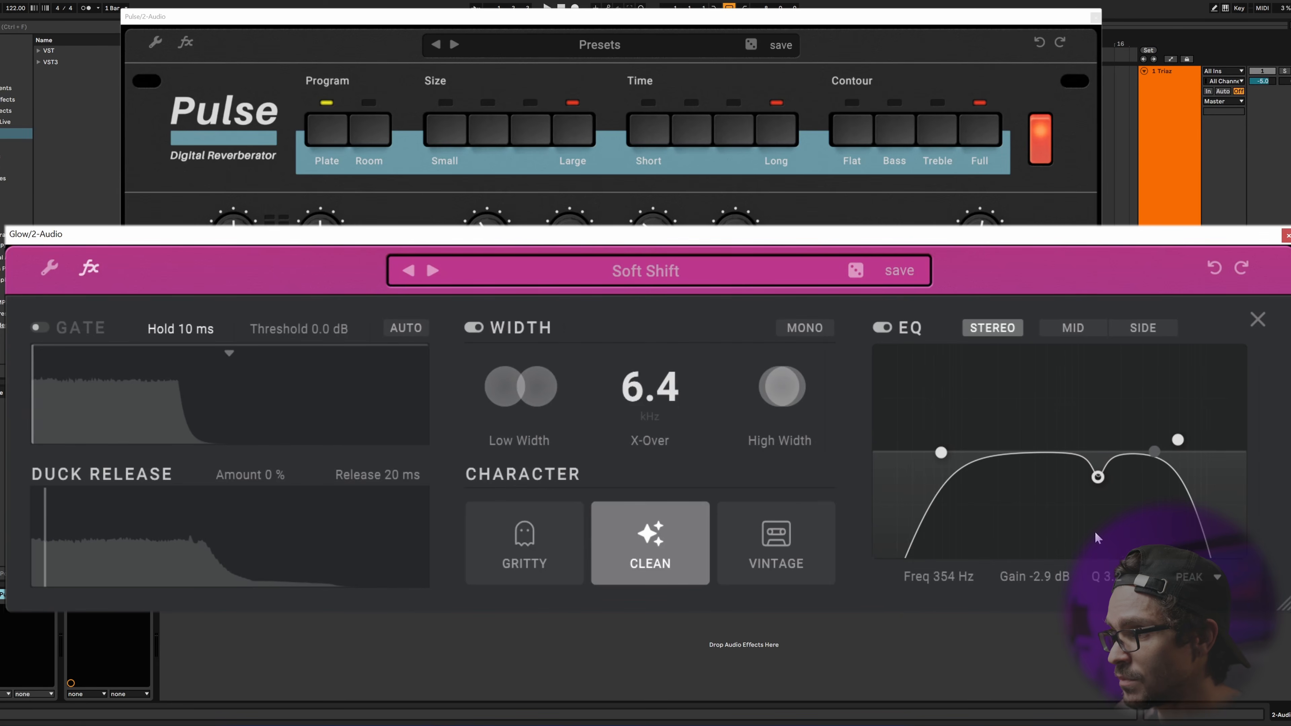
drag(1034, 579, 1041, 577)
drag(1099, 474, 1057, 487)
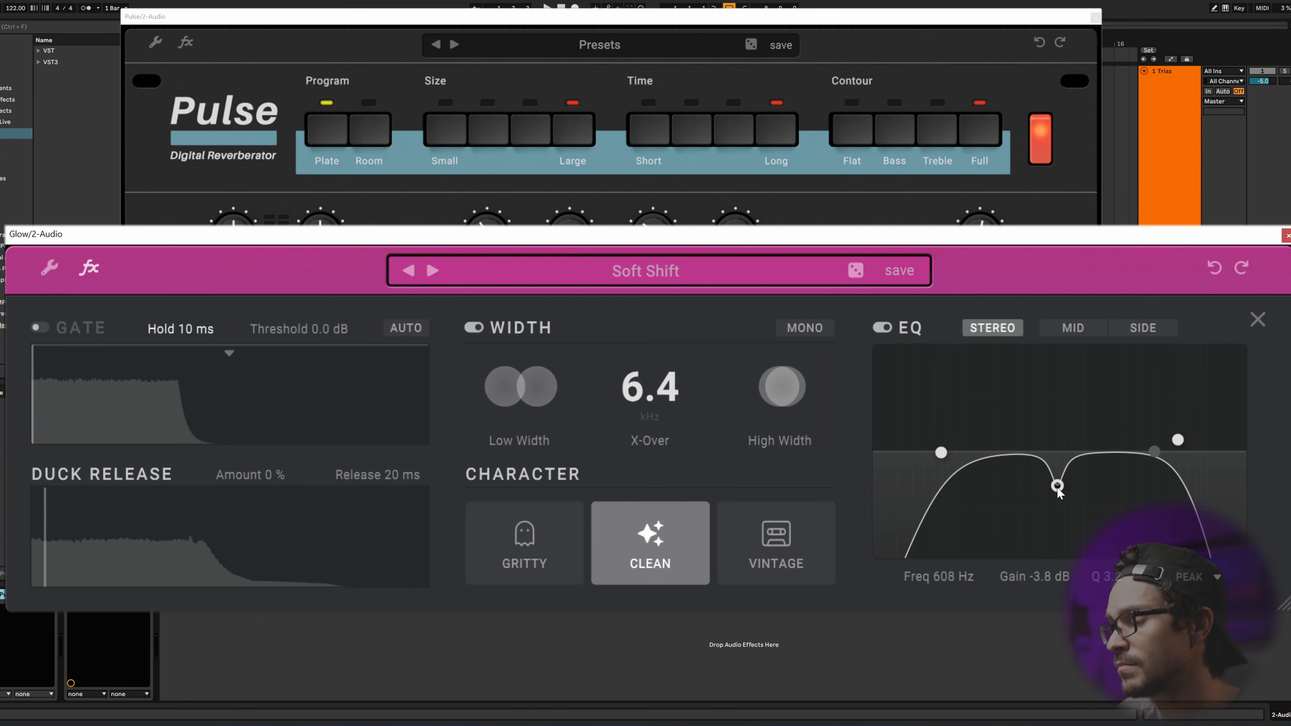
Step: During playback, adjust the peak band's Q and move the band to a deeper cut at a lower frequency
key(space)
scroll(1061, 486, up, 5)
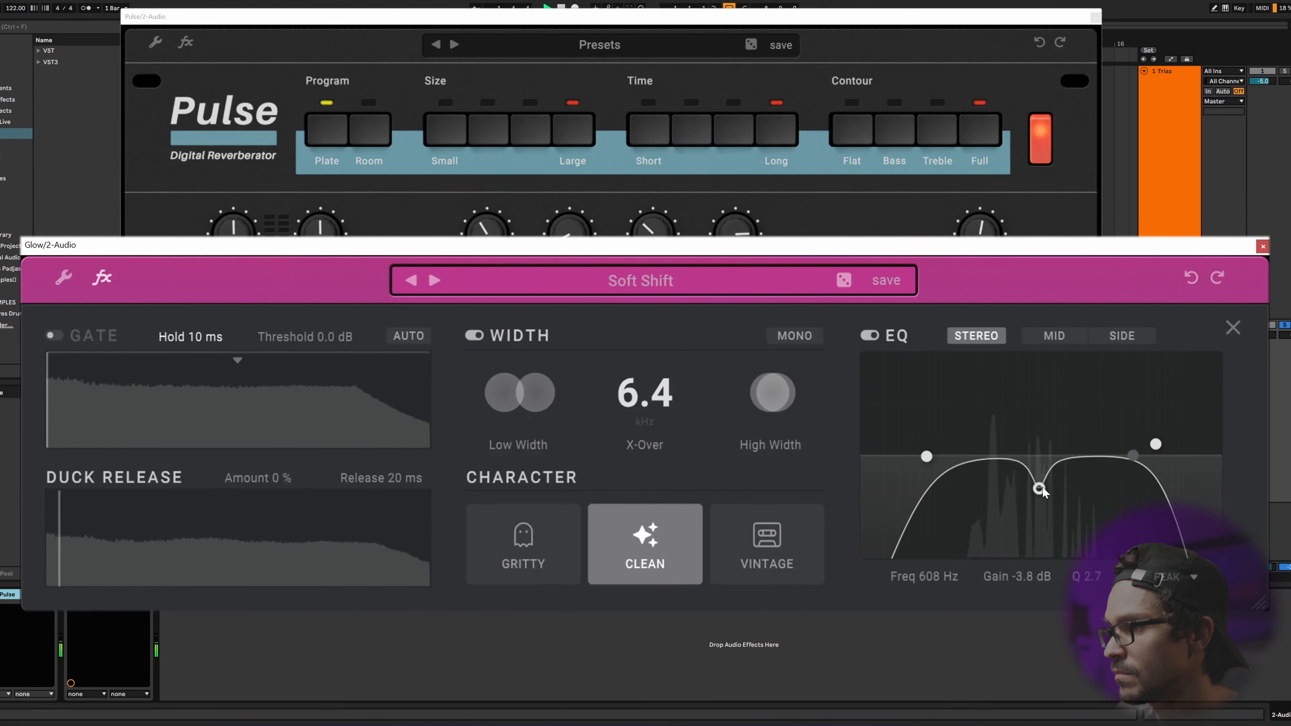
scroll(1041, 490, down, 10)
drag(1041, 490, 1006, 527)
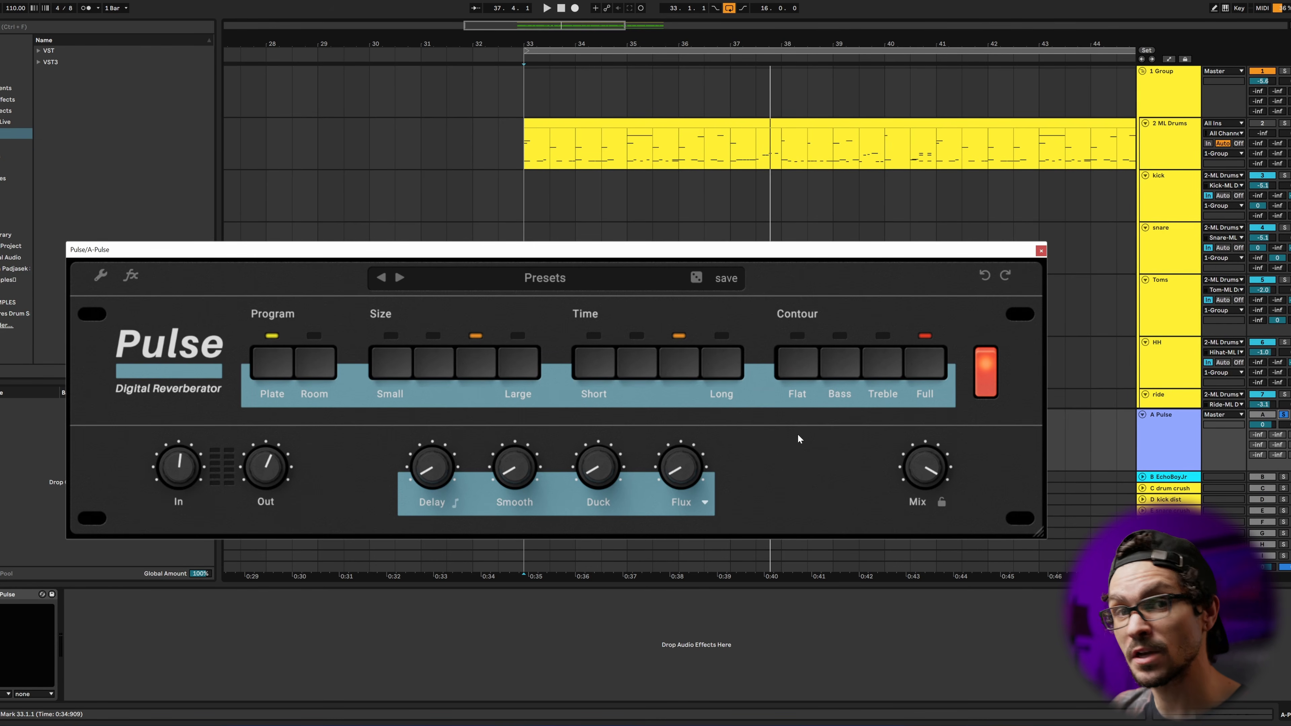
Step: Open the effects section of Pulse on the A return and enable its gate with 222 ms hold and -22.0 dB threshold
key(space)
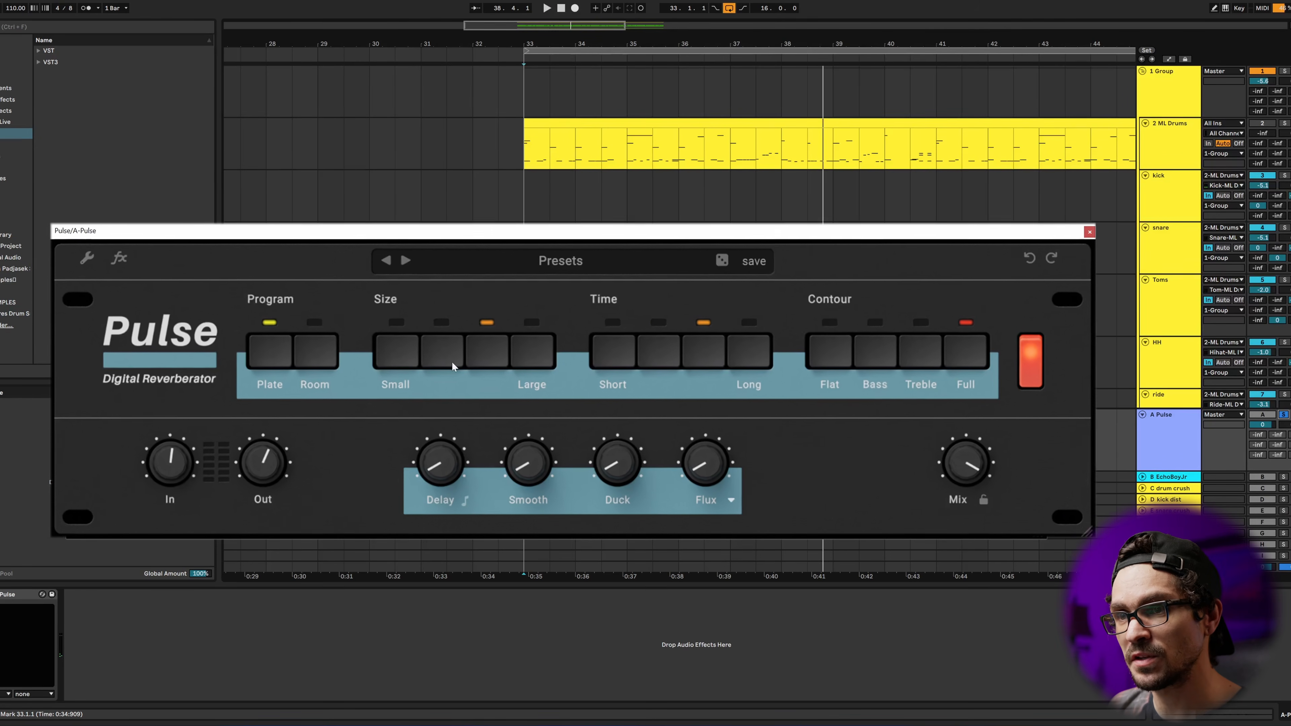
click(79, 203)
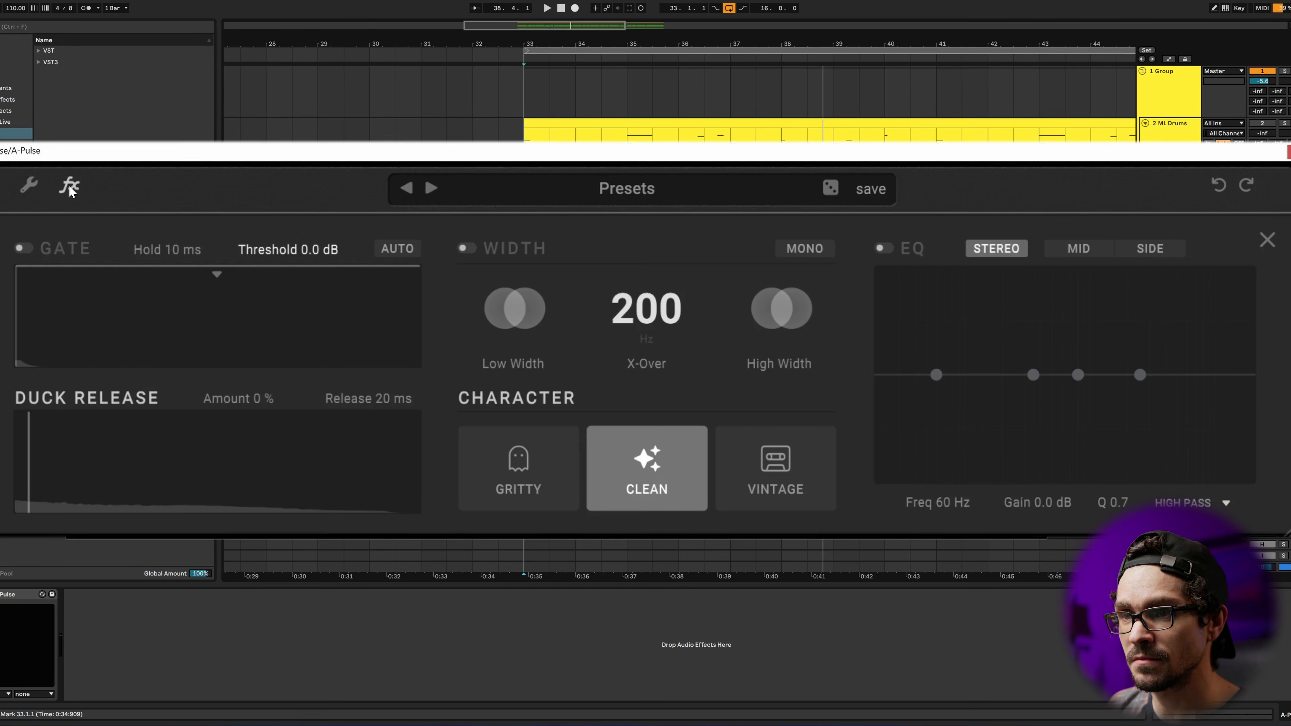
click(24, 248)
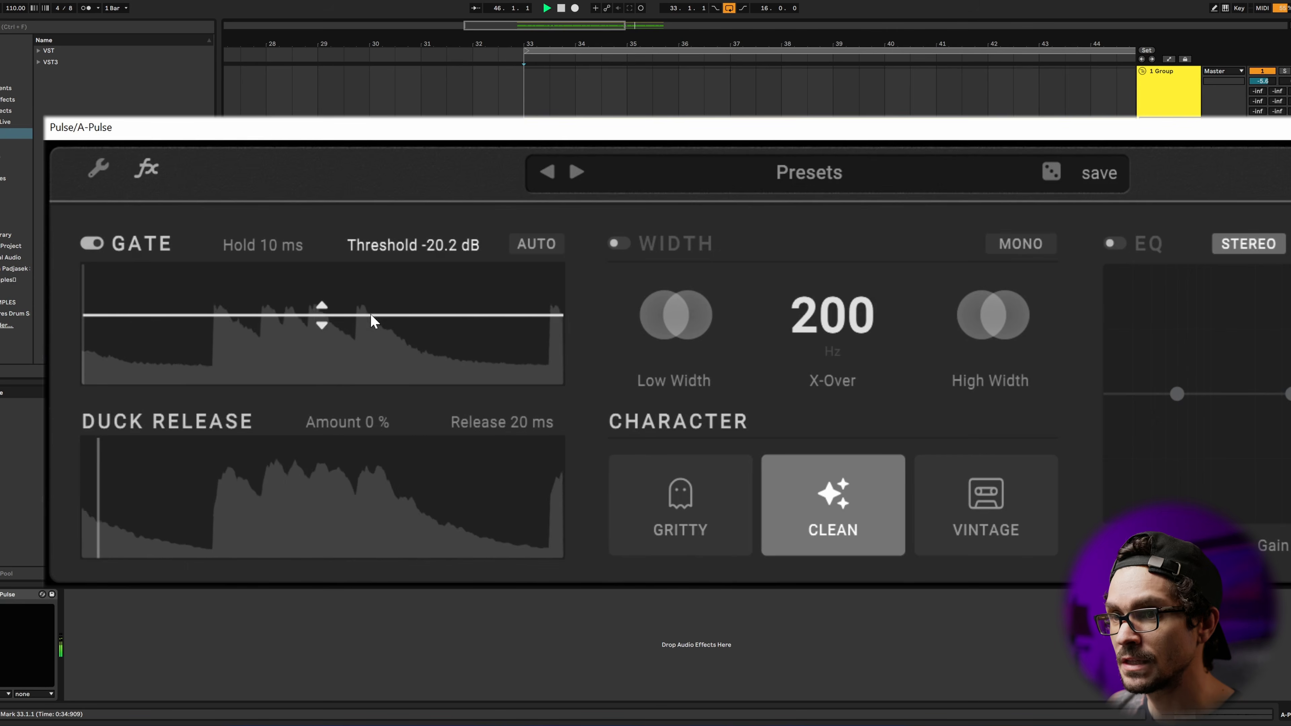
drag(285, 249, 419, 245)
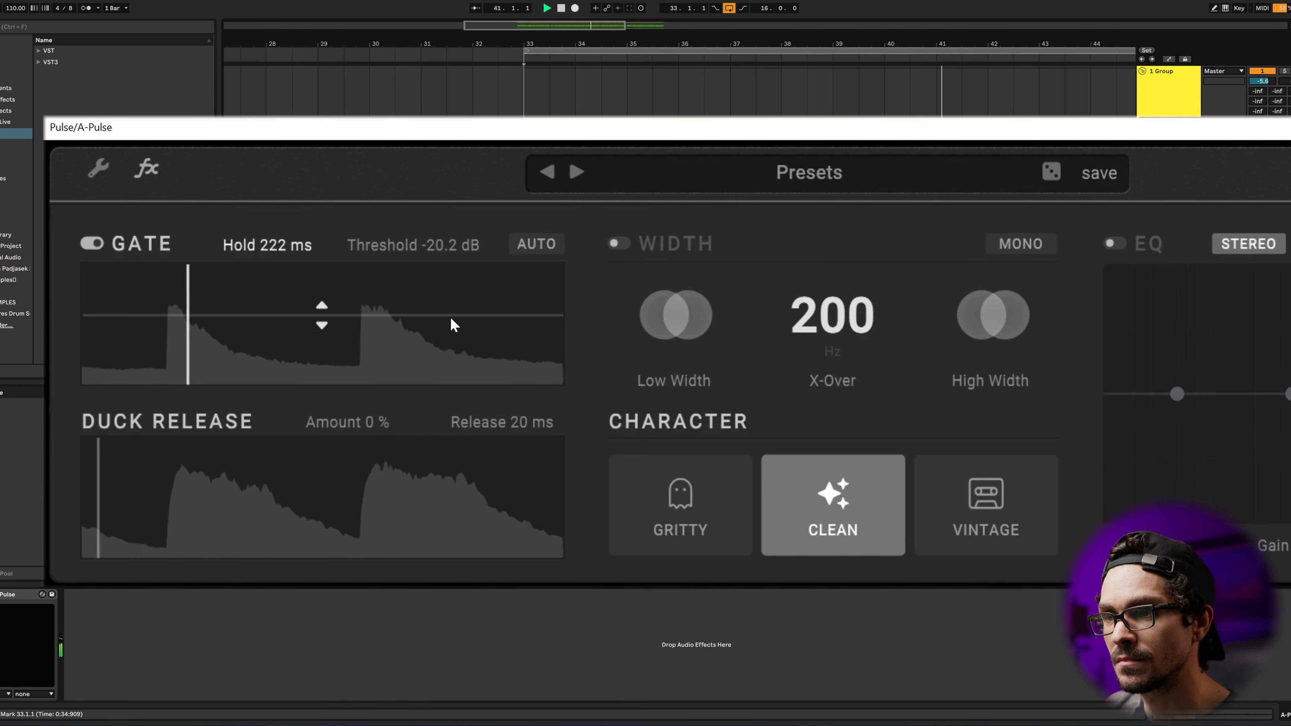
drag(426, 243, 427, 252)
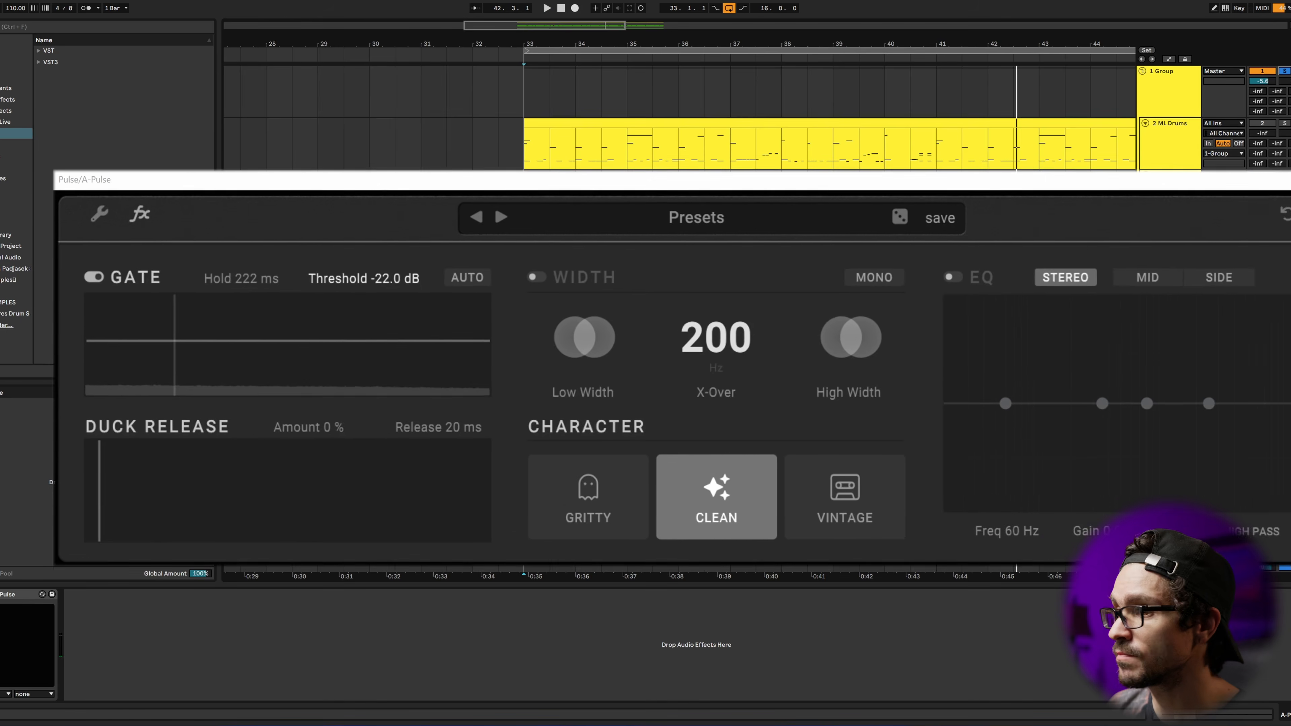
Step: Play the drums with the gated reverb and toggle the A Pulse return to compare
key(space)
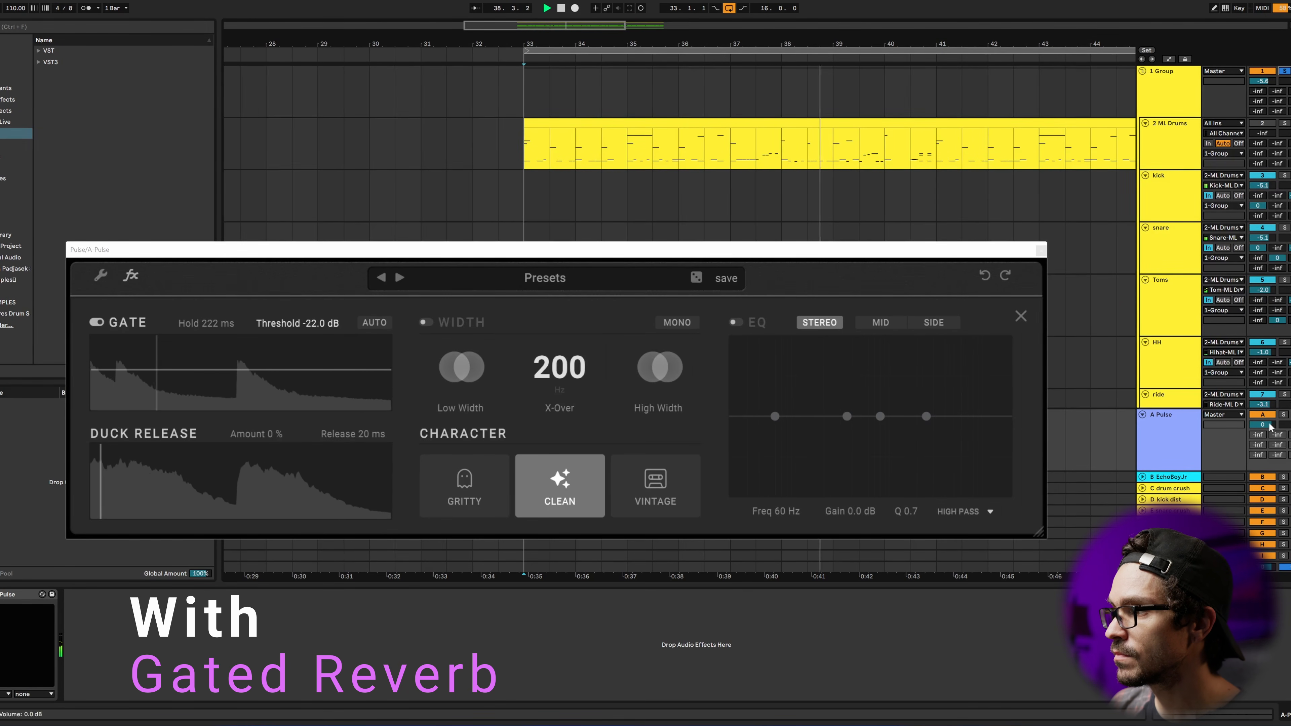
click(1262, 415)
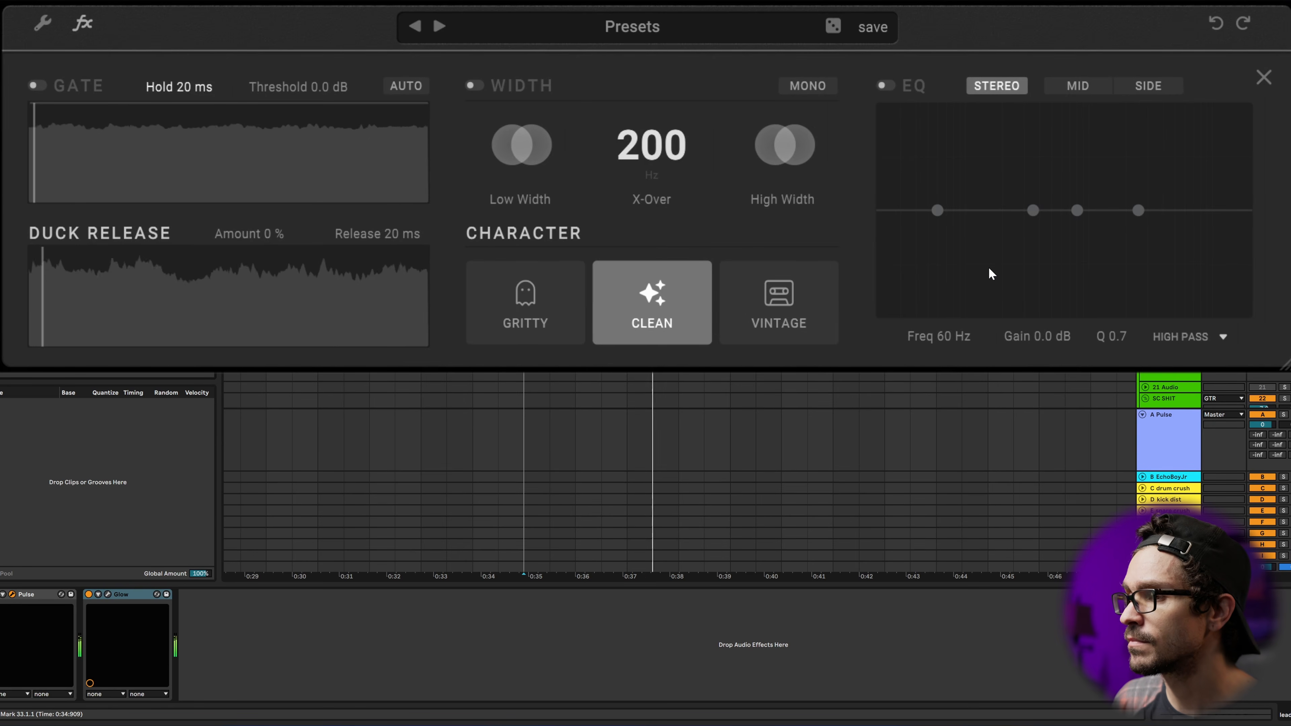
Step: Audition the Gritty and Vintage characters of Pulse on the lead track, return to Clean and stop playback
click(544, 340)
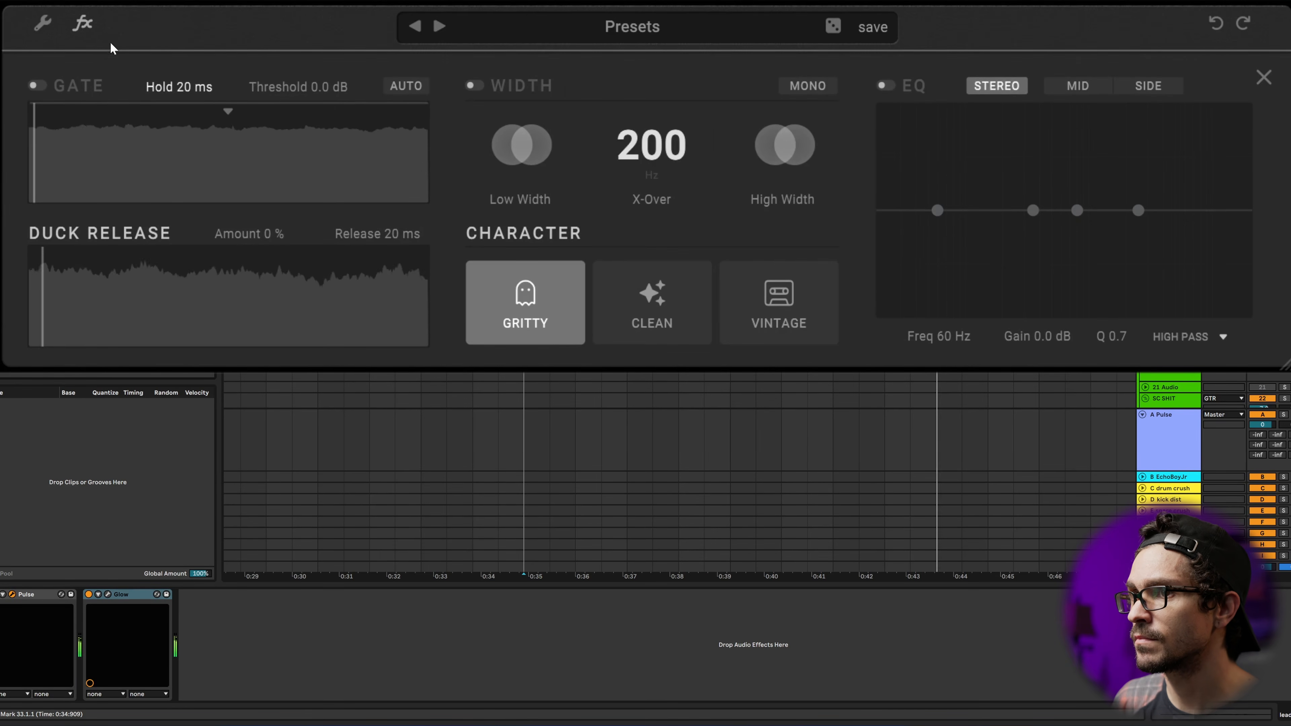
click(82, 23)
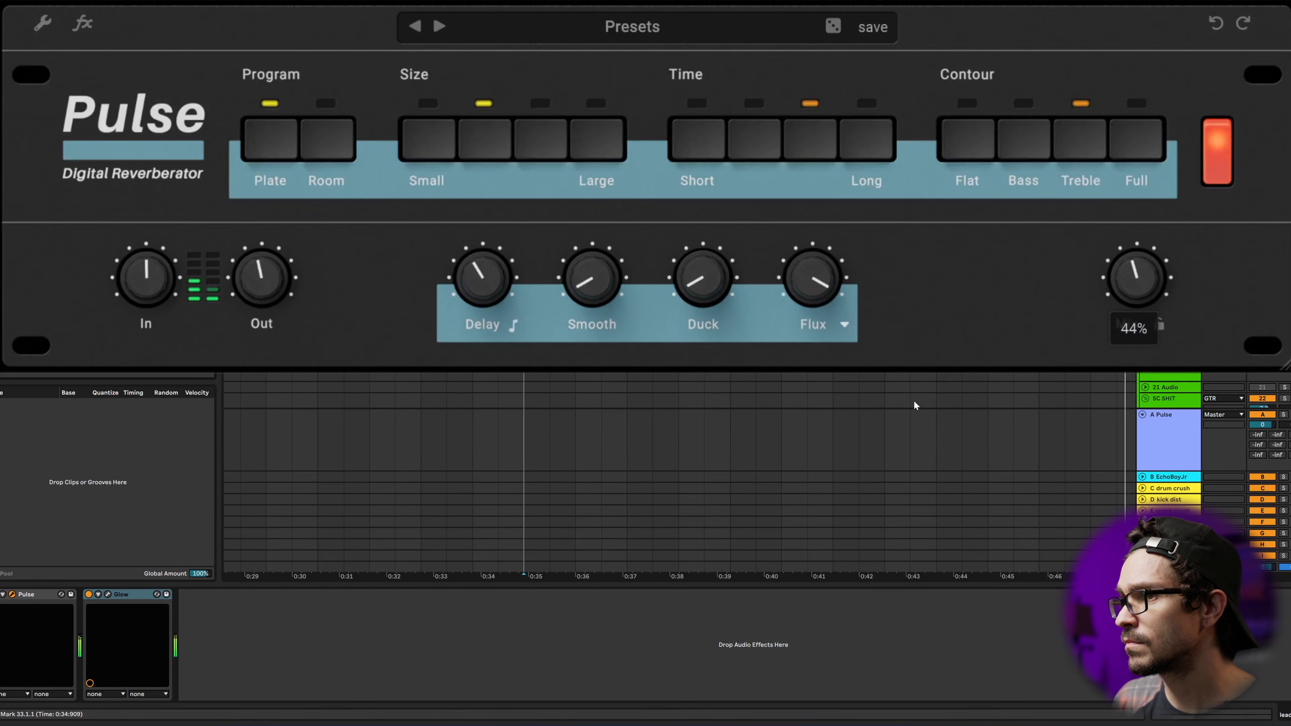
click(87, 26)
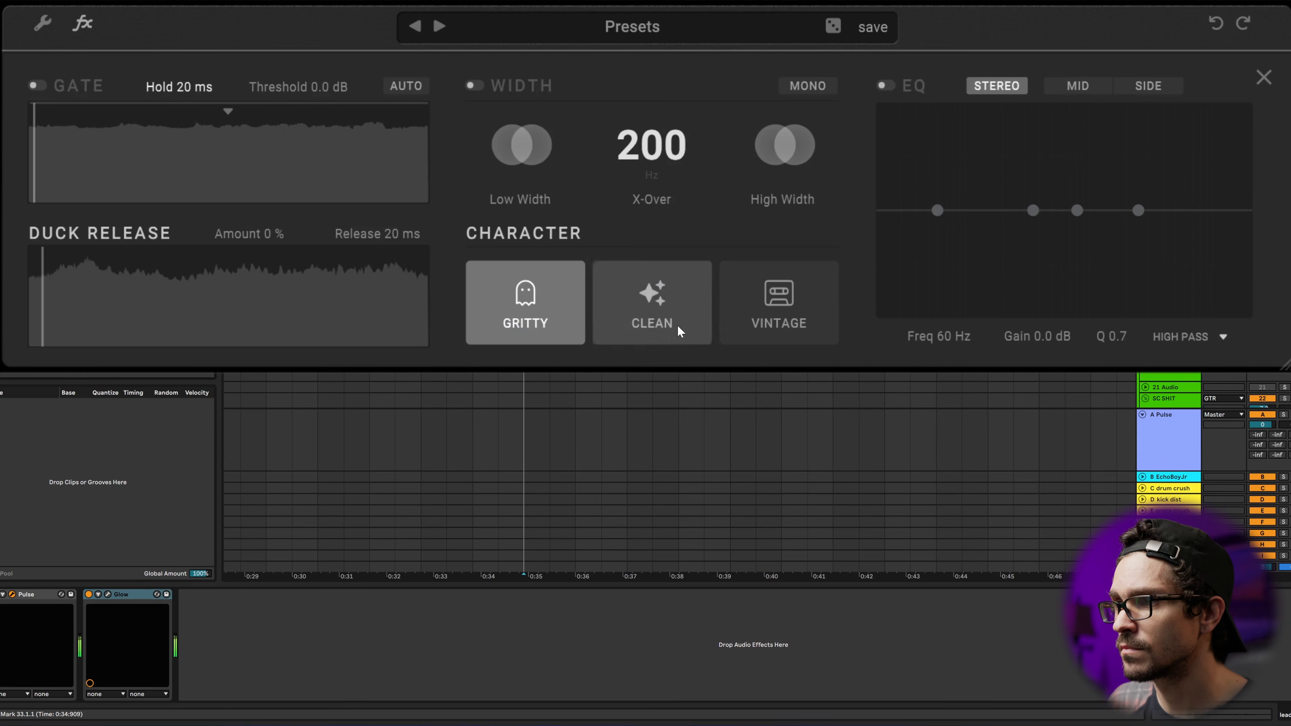
click(757, 314)
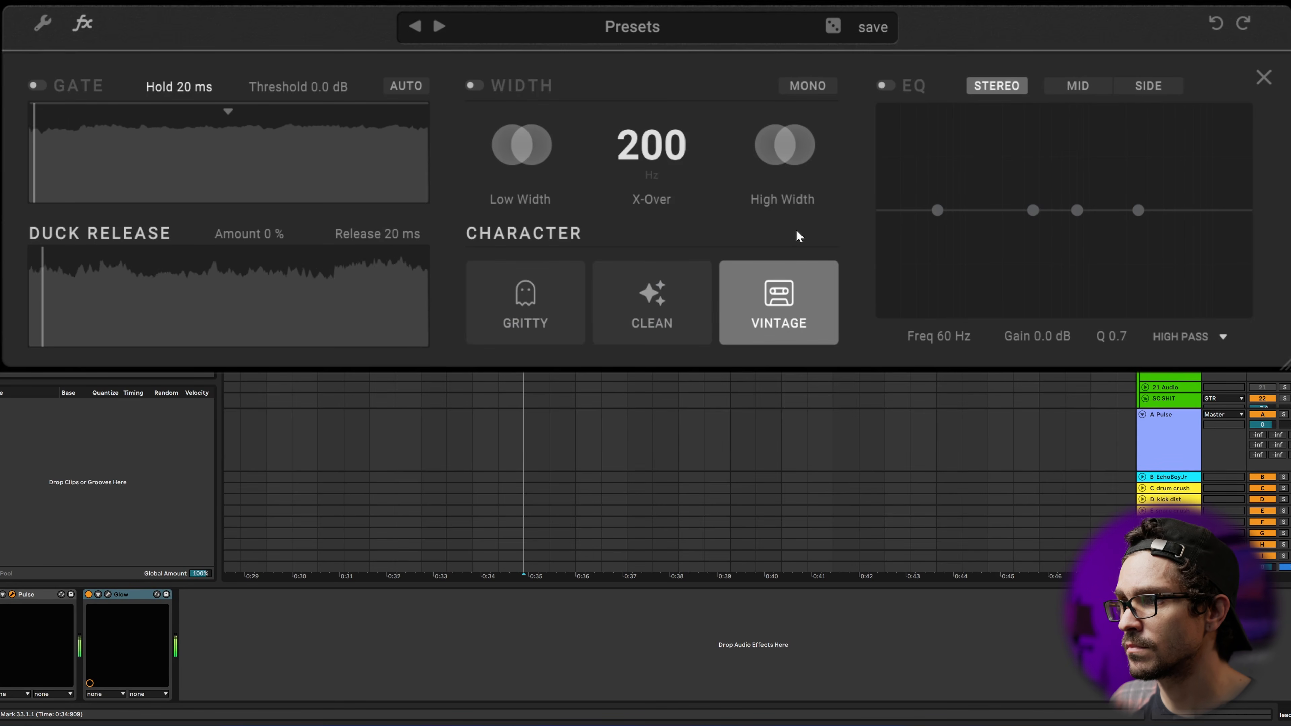
click(679, 307)
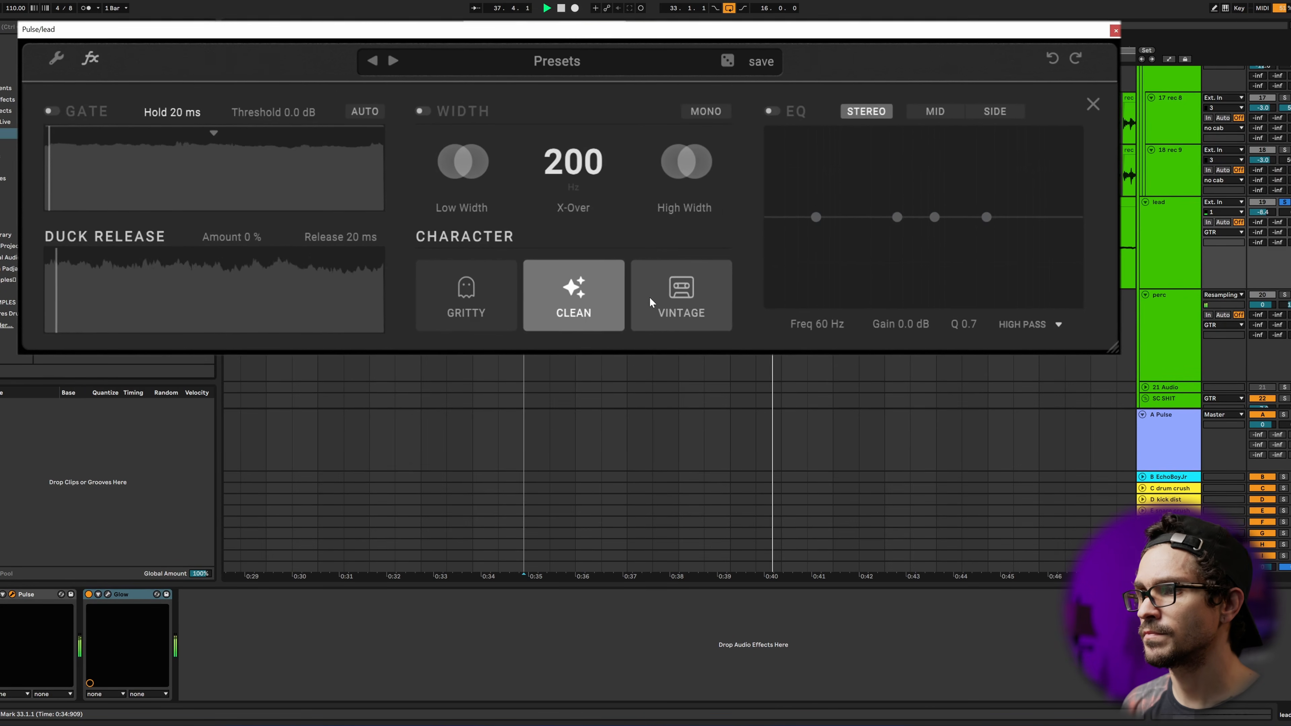
key(space)
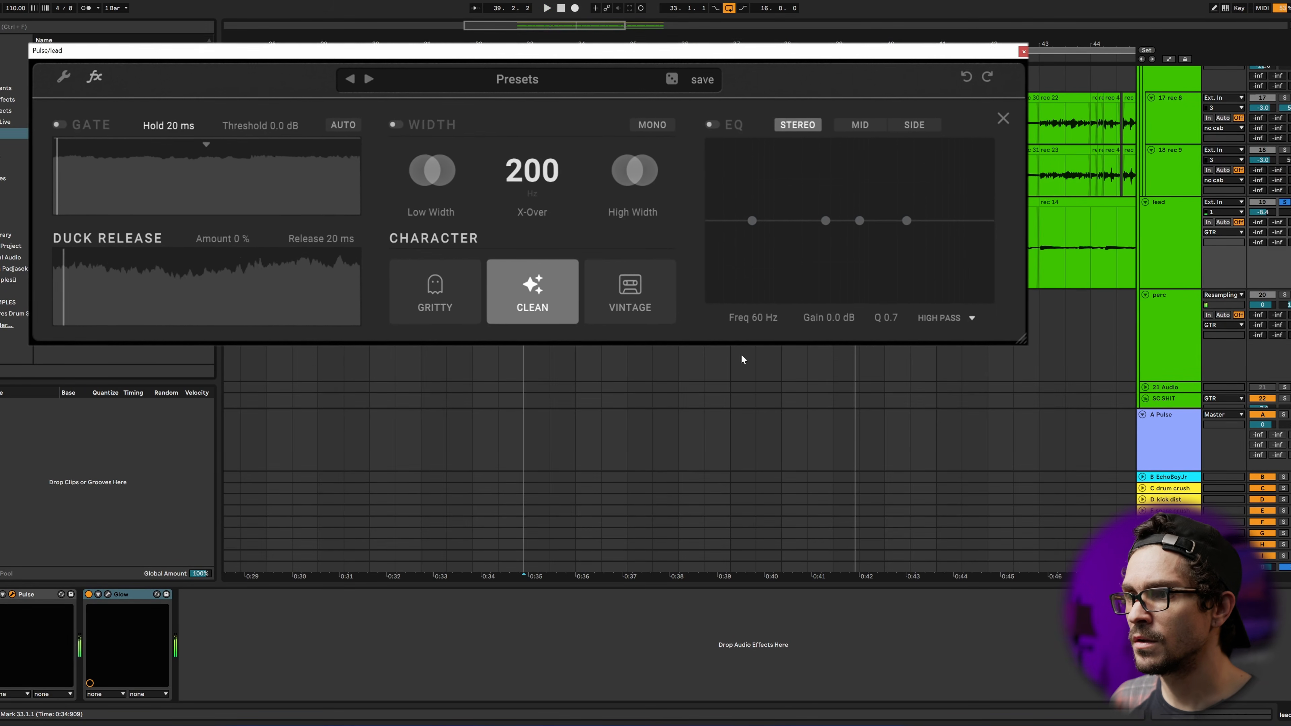